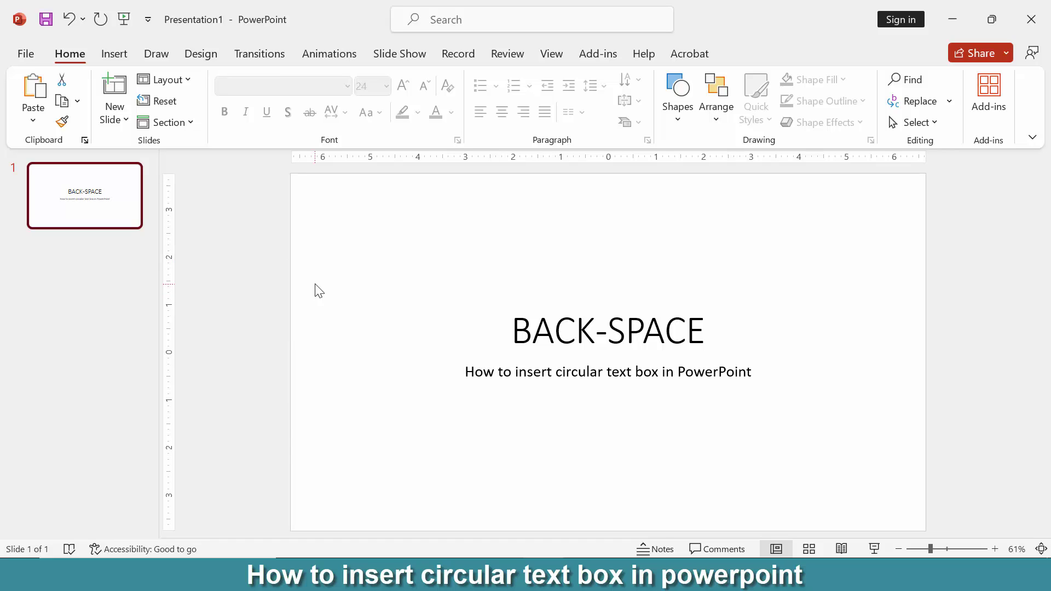
Add a blank second slide and draw a roughly 5.35-inch circle near its centre
click(125, 115)
click(131, 360)
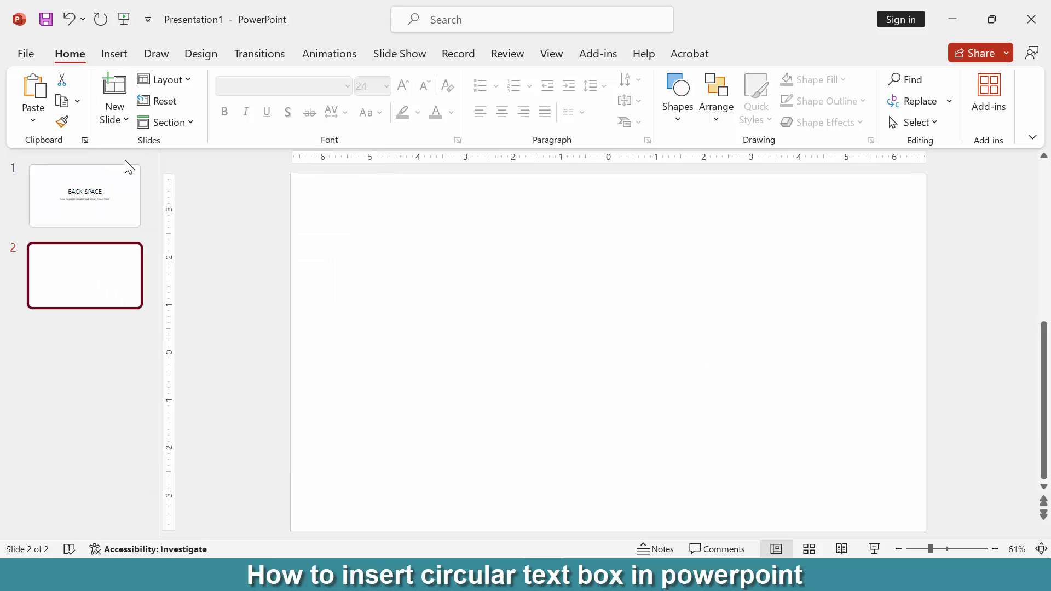
click(116, 54)
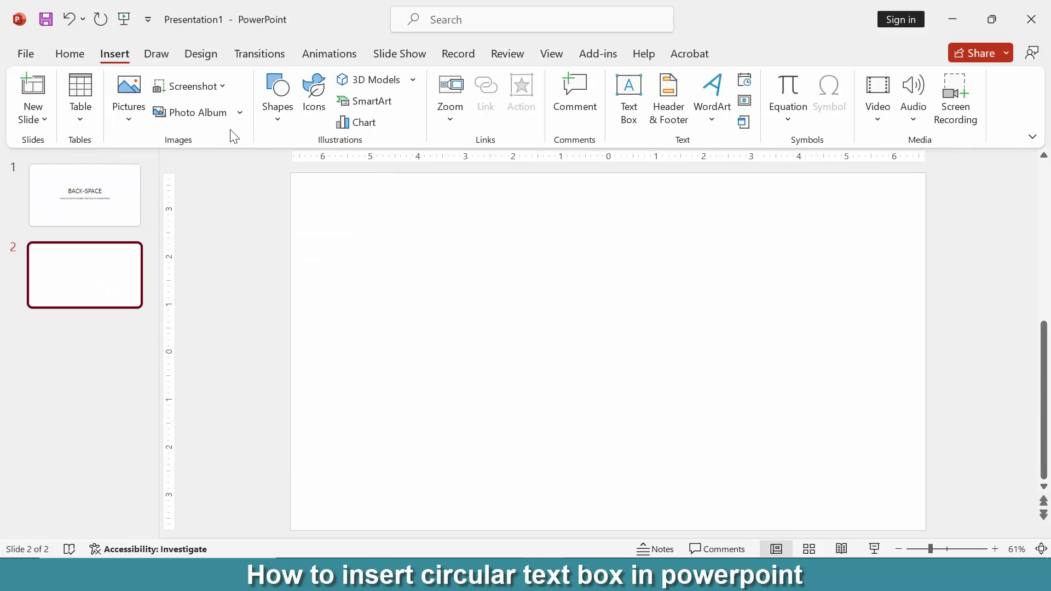
click(274, 92)
click(337, 164)
drag(458, 254, 549, 345)
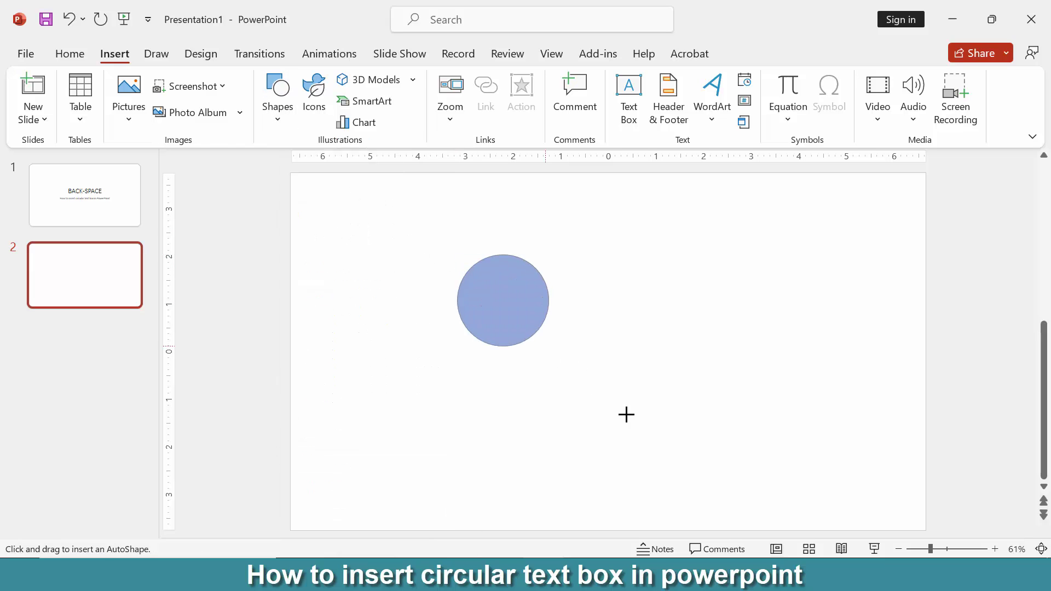
drag(626, 414, 712, 510)
drag(595, 374, 590, 349)
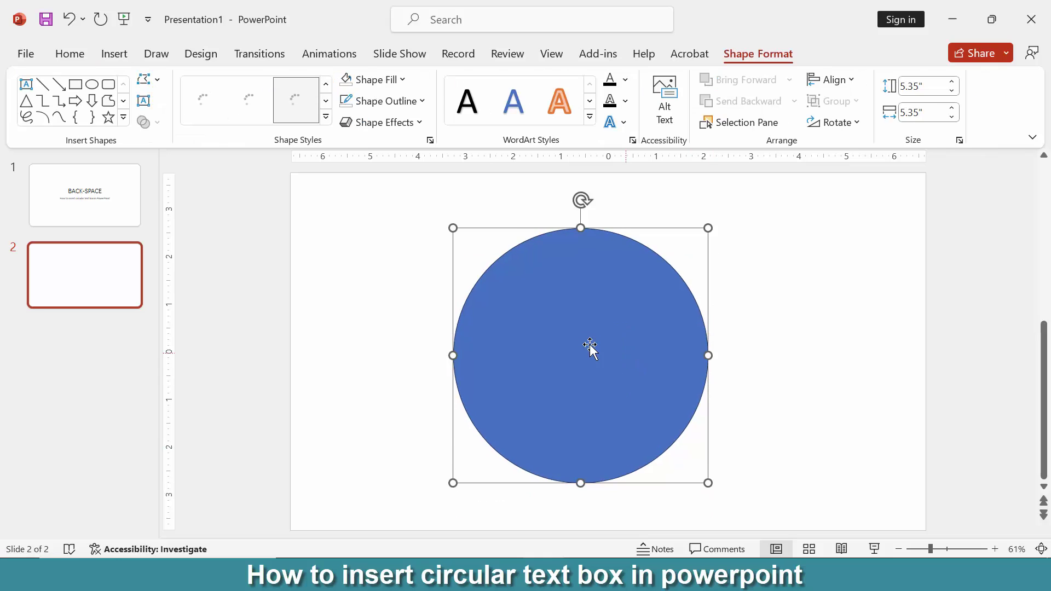
Type 'BACK-SPACE' inside the circle and enlarge the text
right_click(572, 295)
click(624, 221)
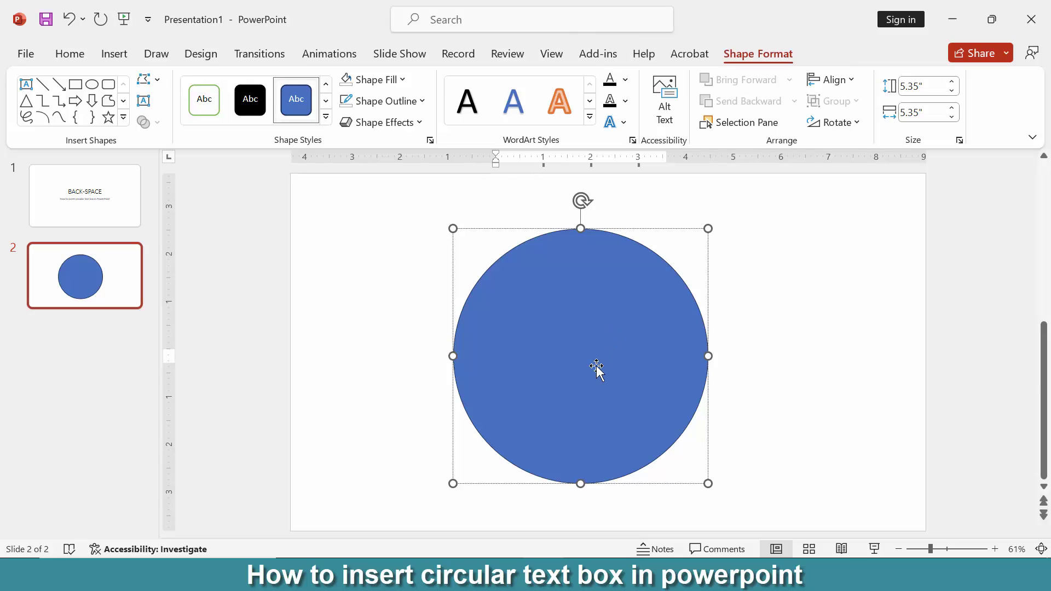
text(BACK-SOP)
key(BackSpace)
key(BackSpace)
text(PACE)
triple_click(561, 352)
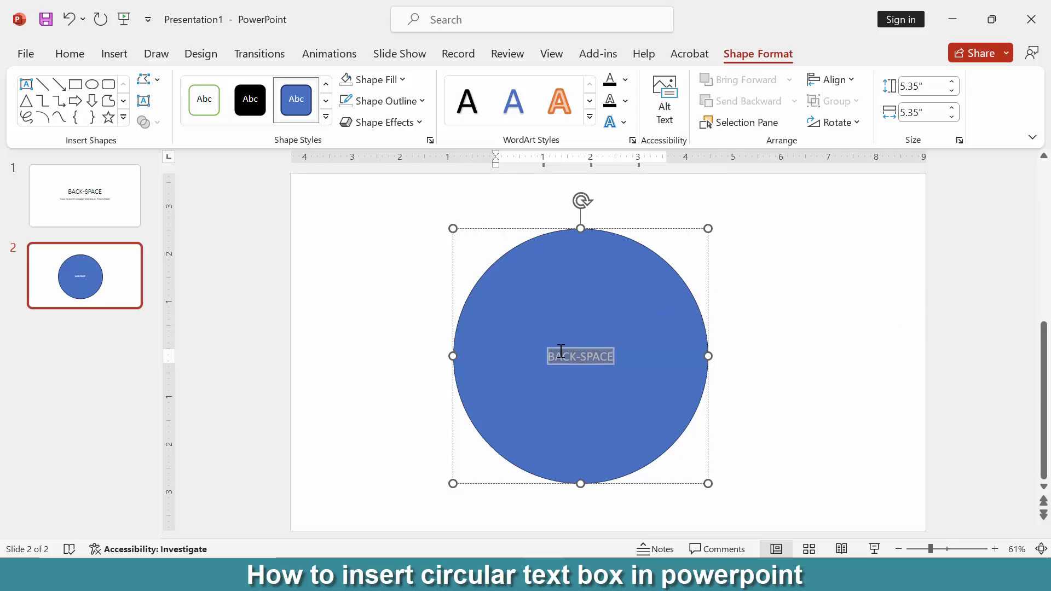
key(ctrl+bracketright)
key(ctrl+bracketright)
key(ctrl+bracketright)
key(ctrl+bracketright)
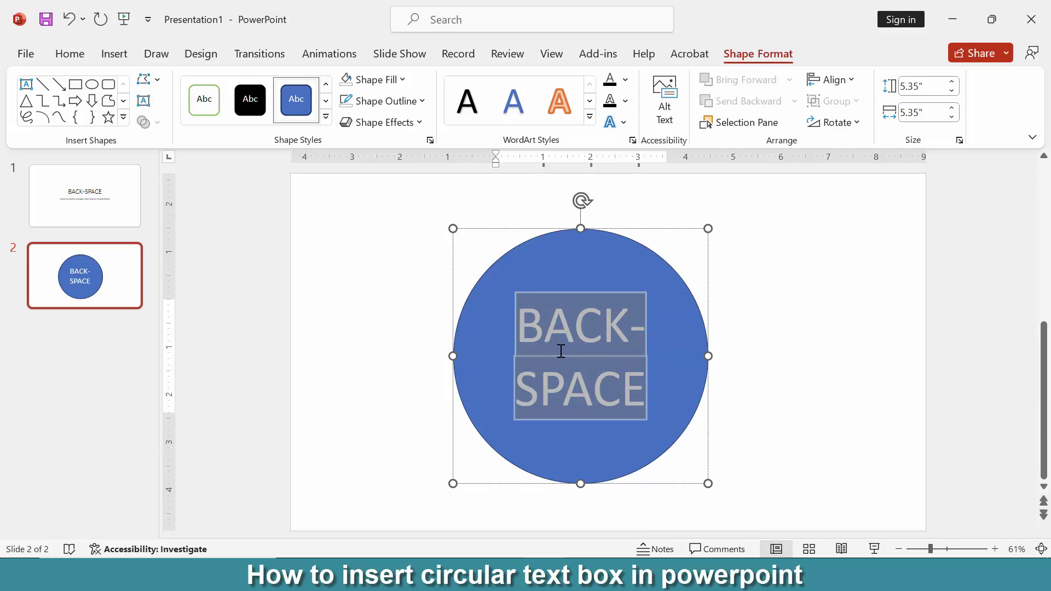
Set the circle to No Fill and No Outline
click(569, 236)
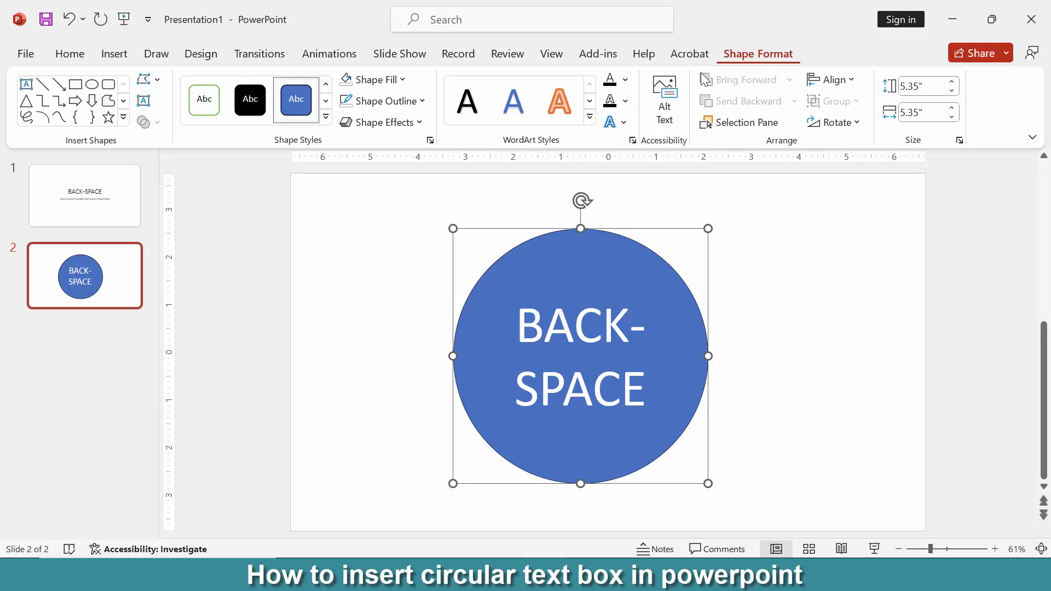
click(391, 78)
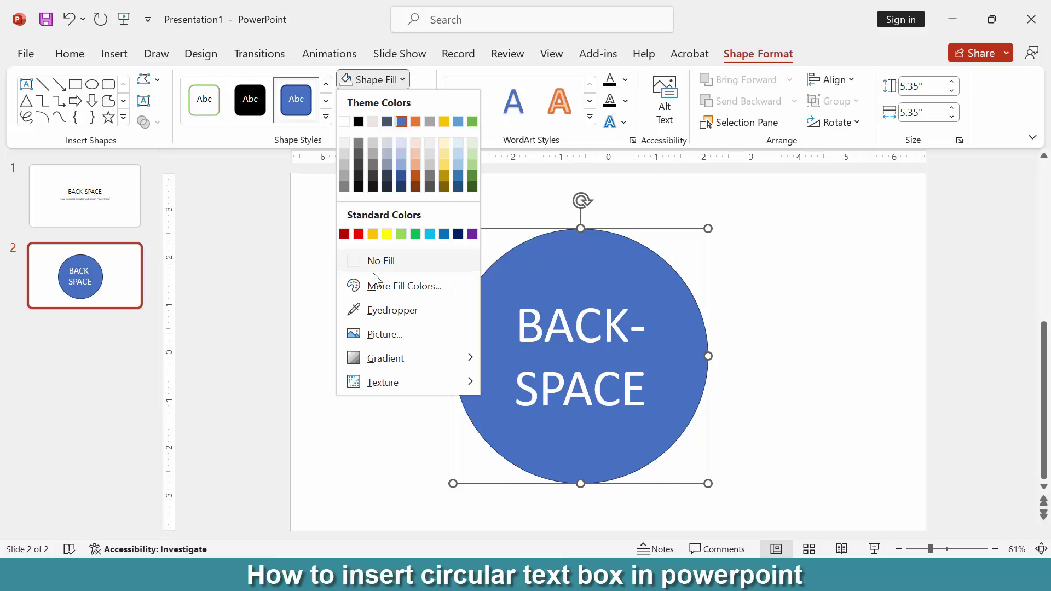
click(381, 261)
click(399, 102)
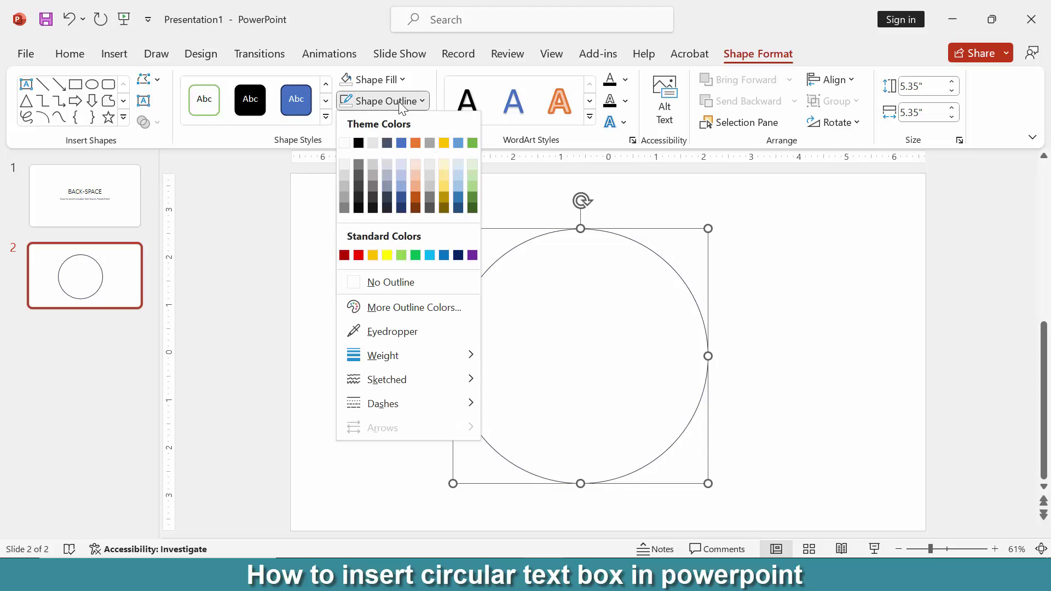
click(383, 282)
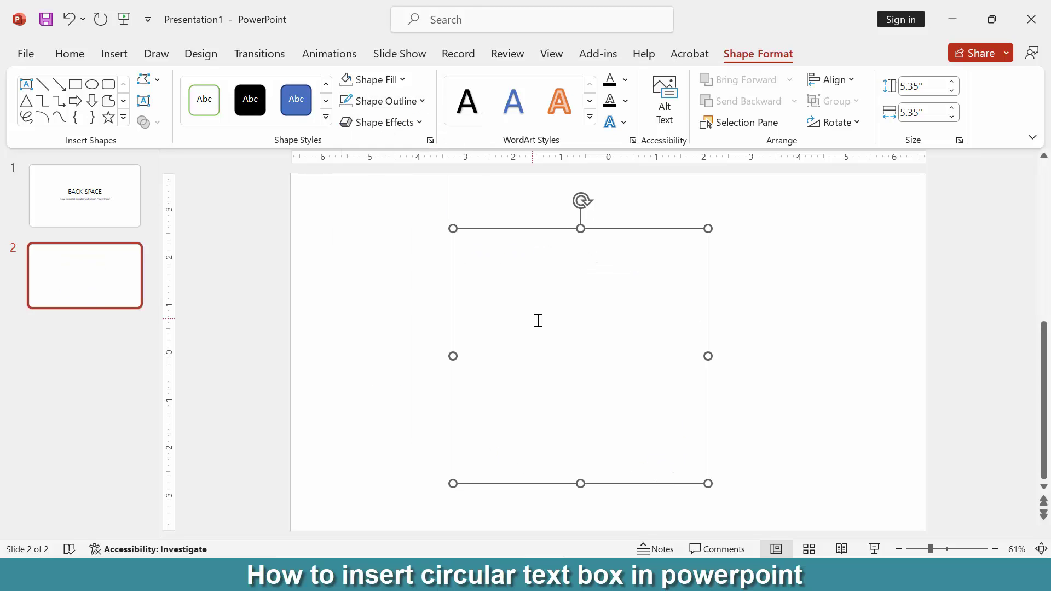
Colour the BACK-SPACE text black, then deselect and reselect the shape
click(552, 323)
triple_click(553, 323)
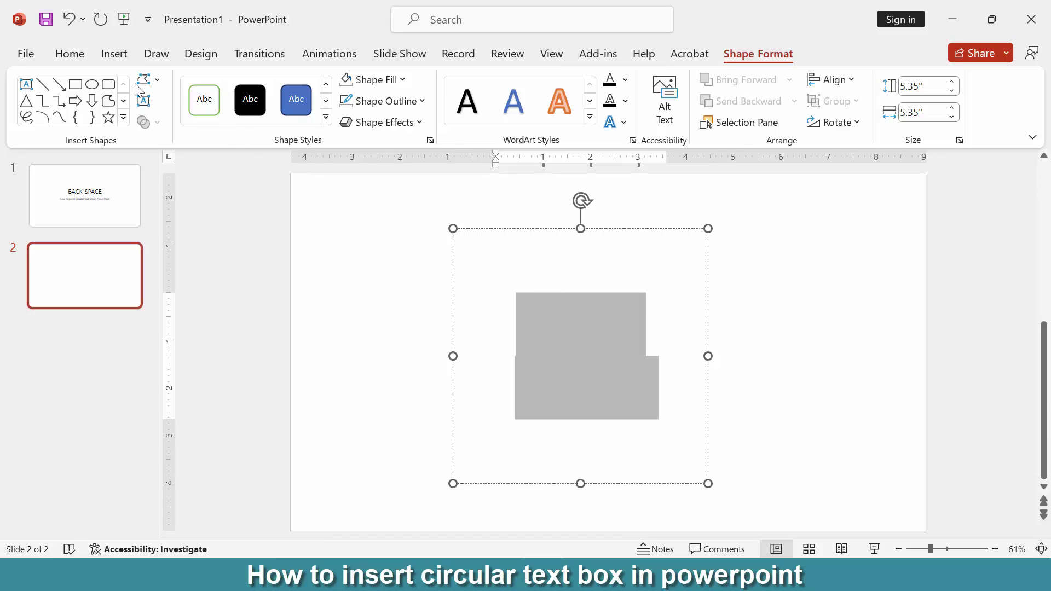
click(74, 55)
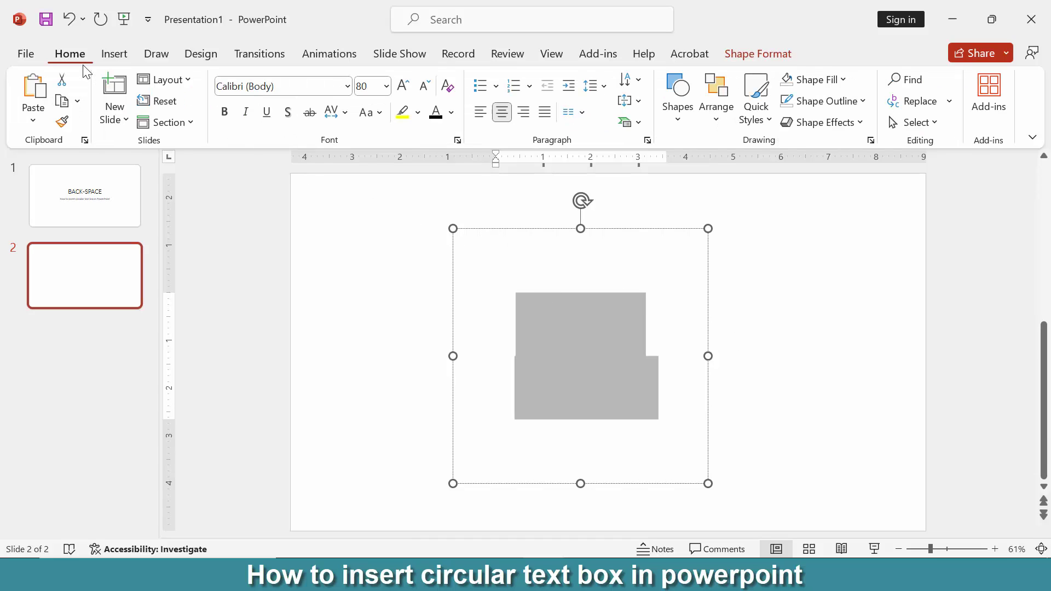
click(436, 113)
click(392, 280)
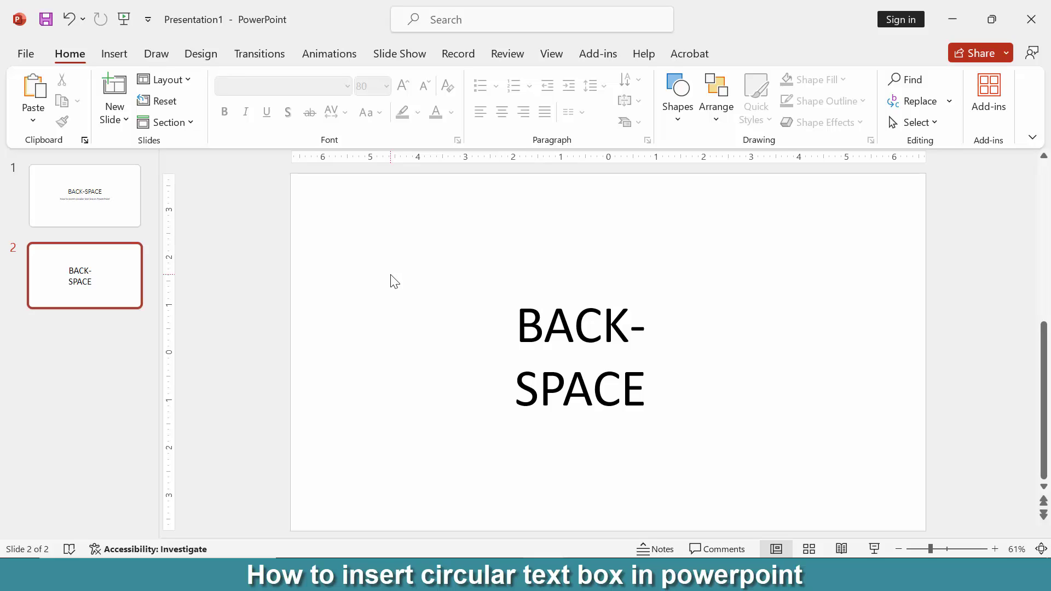
click(470, 286)
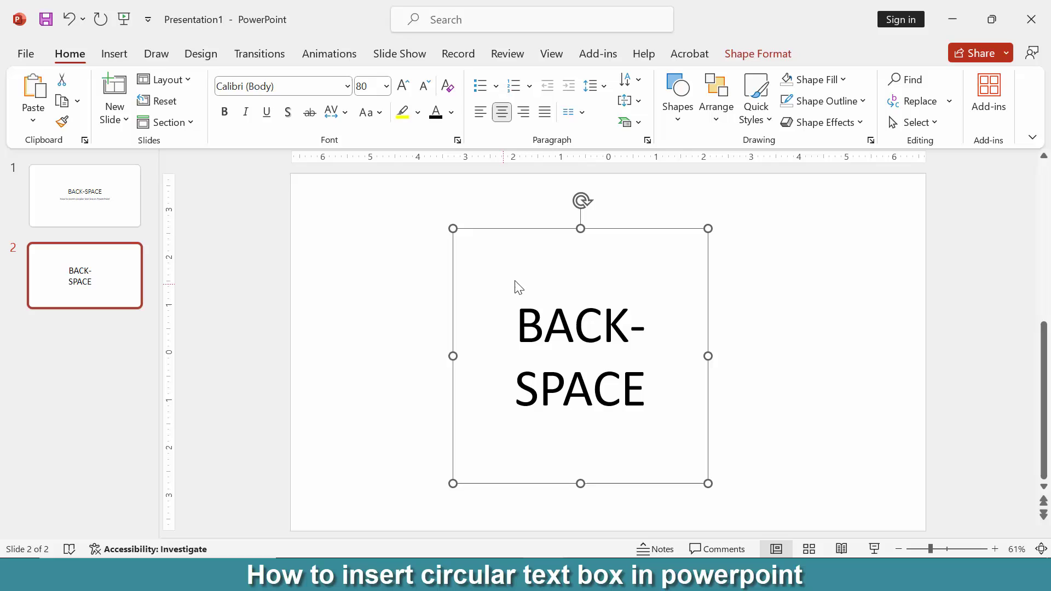